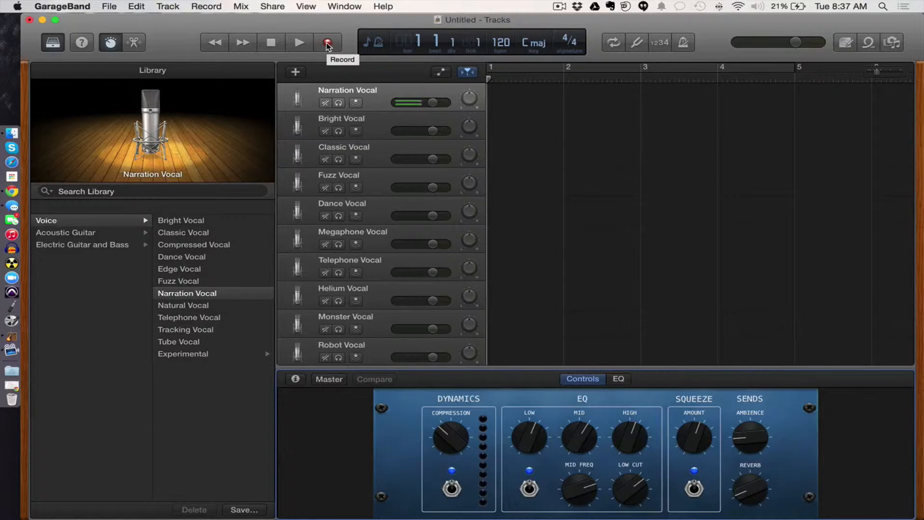
Step: Record a spoken take about nine bars long on the Narration Vocal track
left_click(328, 45)
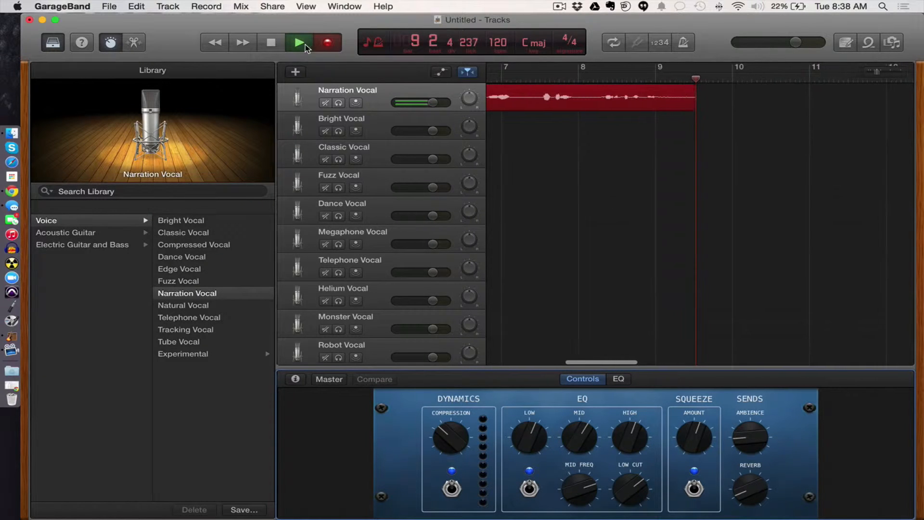
left_click(271, 43)
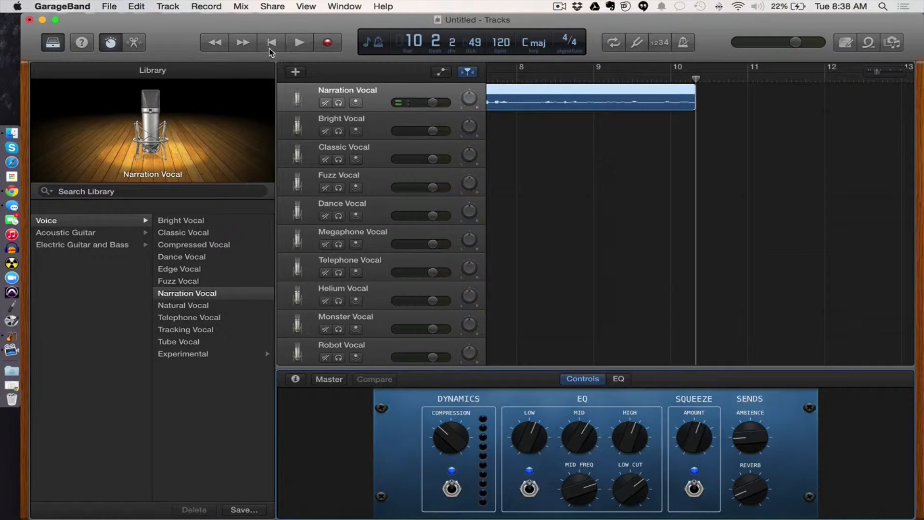
Step: Return the playhead to the start of the recording and play back its first bars, dismissing the mail notification
left_click(219, 48)
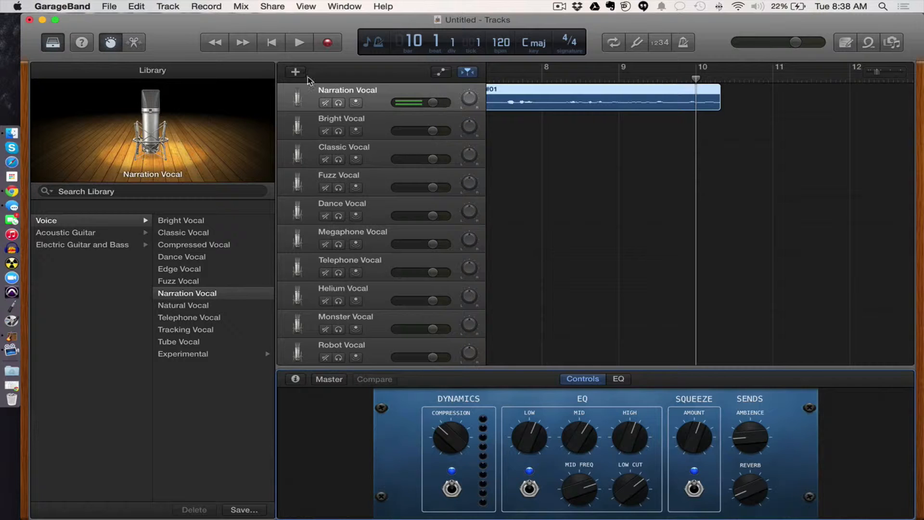
left_click(215, 44)
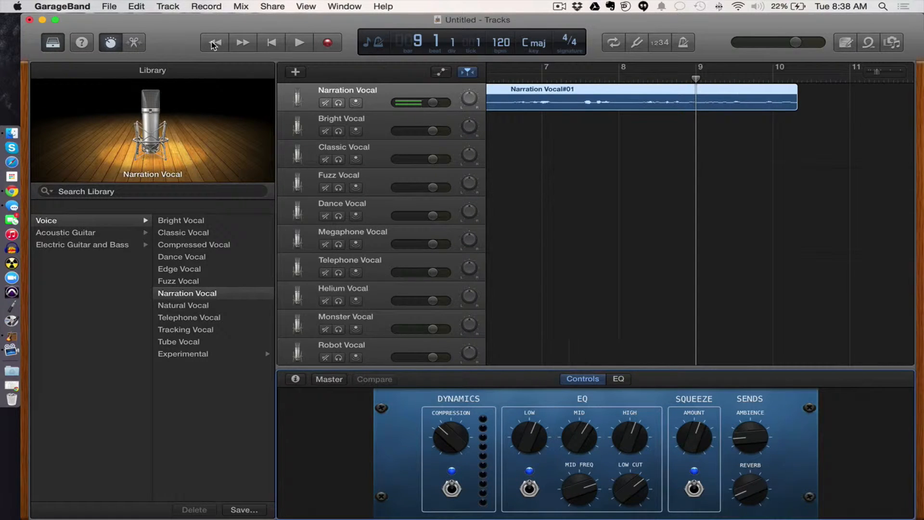
left_click(215, 43)
left_click(214, 43)
left_click(215, 43)
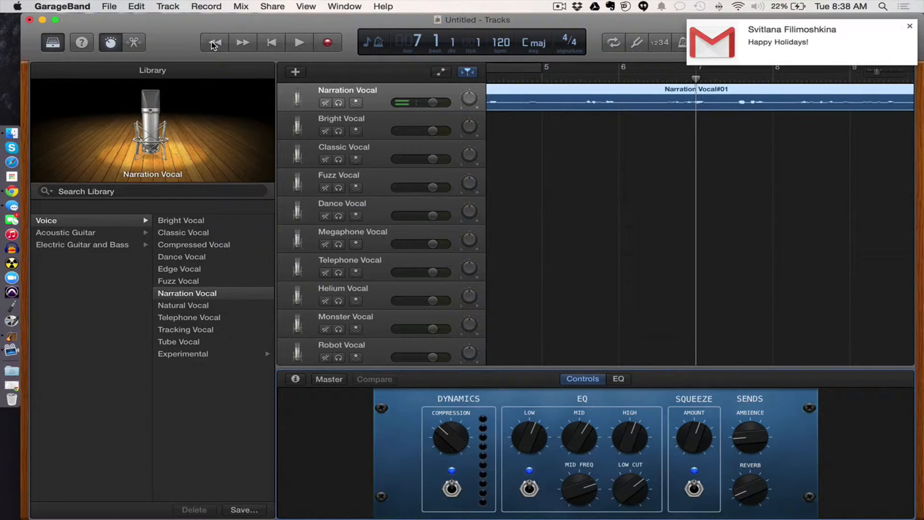
left_click(214, 44)
left_click(215, 44)
left_click(215, 44)
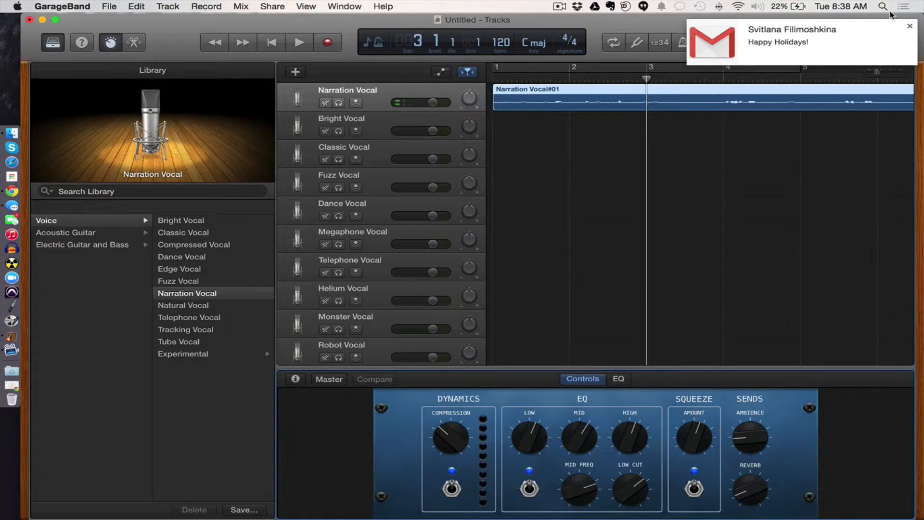
left_click(910, 27)
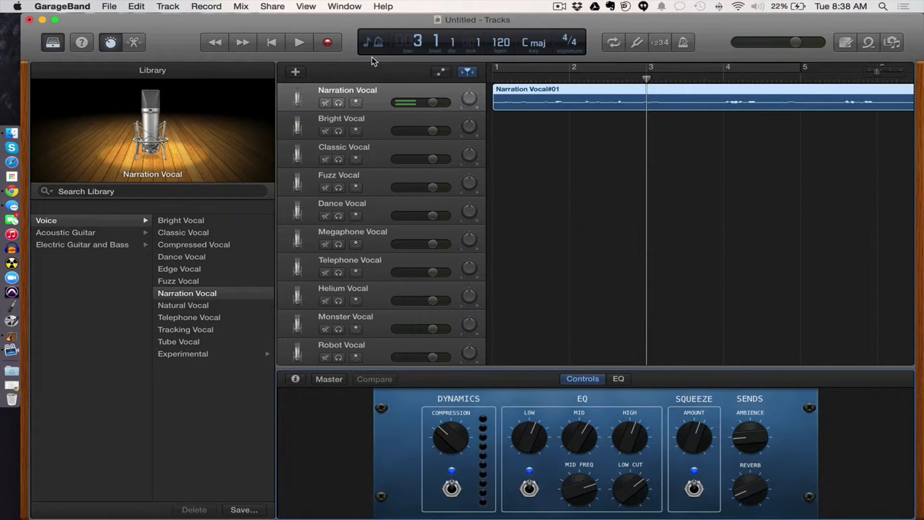
left_click(209, 45)
left_click(211, 45)
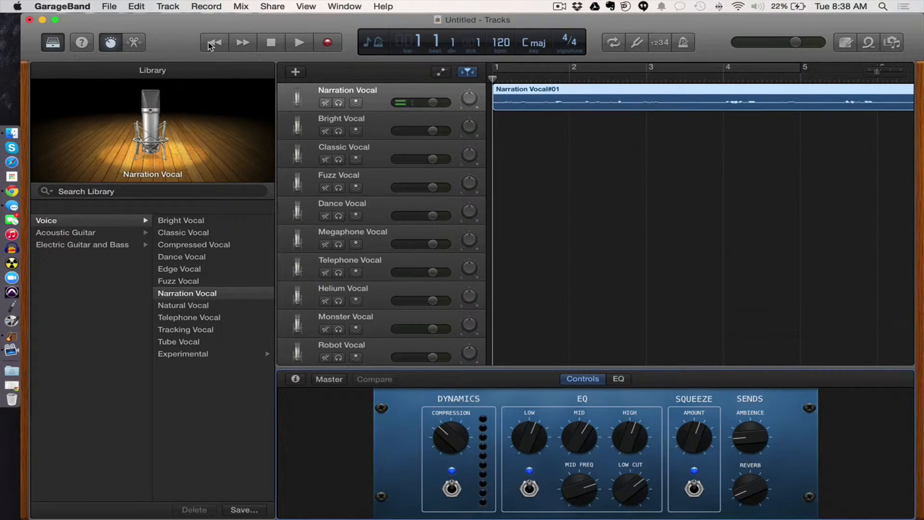
left_click(299, 44)
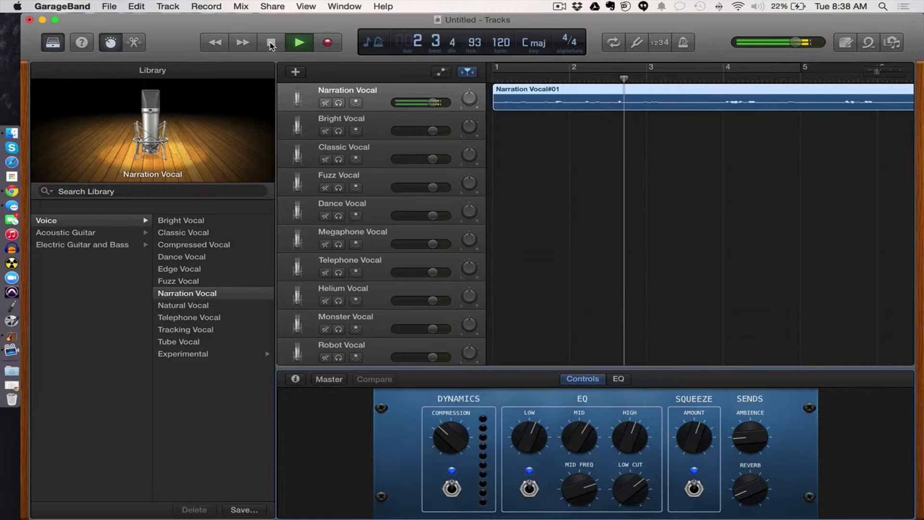
left_click(272, 44)
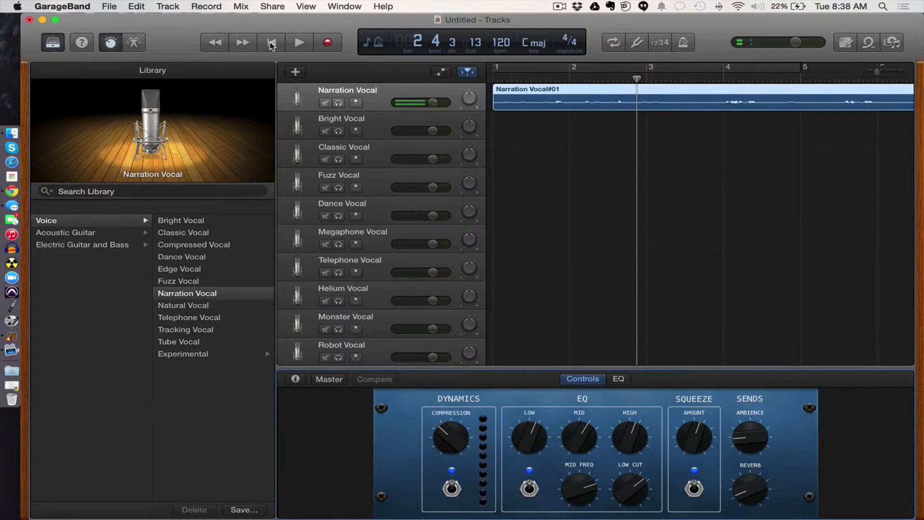
Step: Set up an export of the song to disk as MP3 in High Quality (192 kBit/s)
left_click(273, 7)
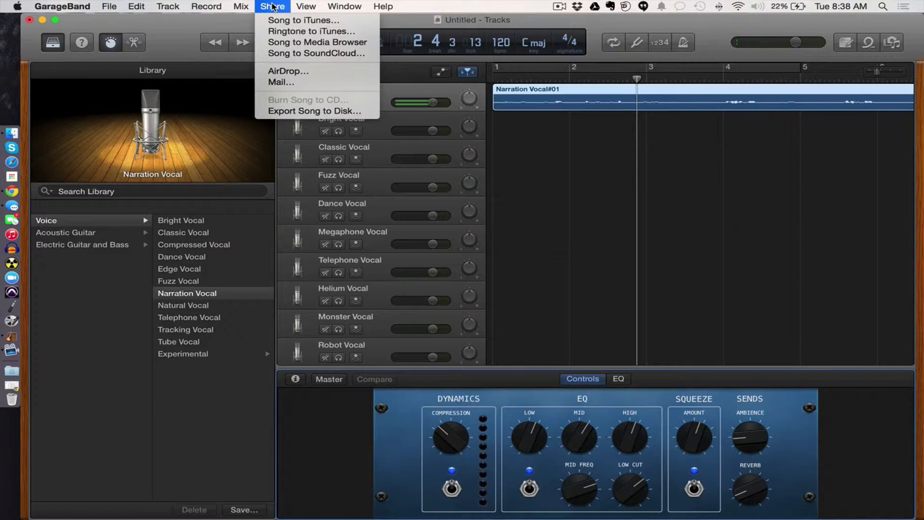
left_click(288, 114)
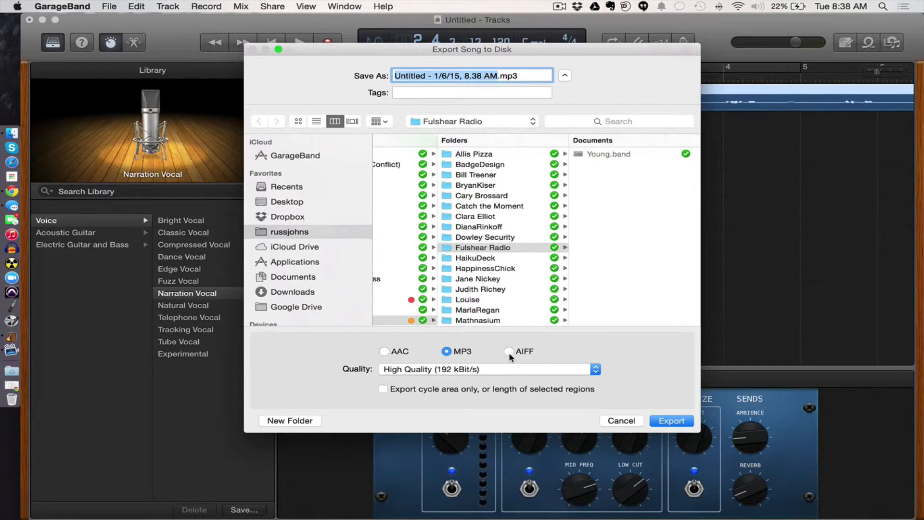
left_click(596, 373)
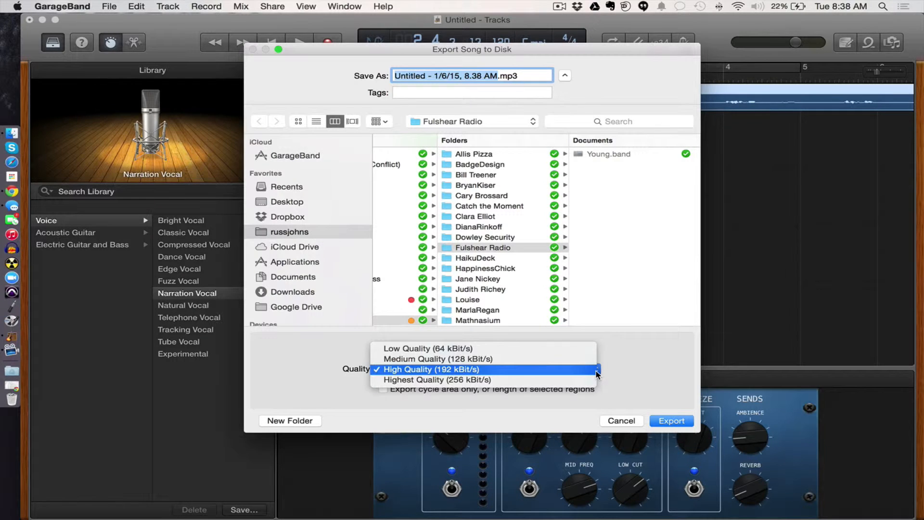
left_click(548, 371)
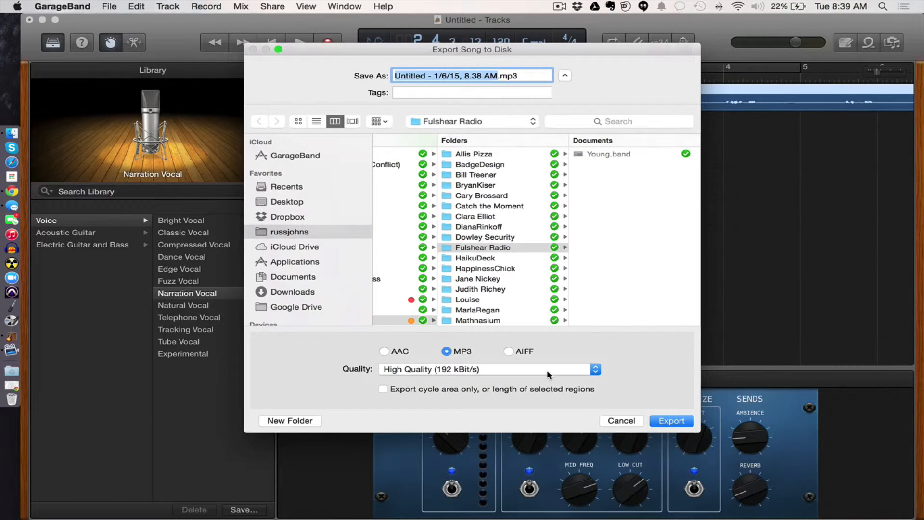
Step: Export the song to the Desktop, naming the file with the speaker's first name followed by "CinderellaCEO"
left_click(289, 202)
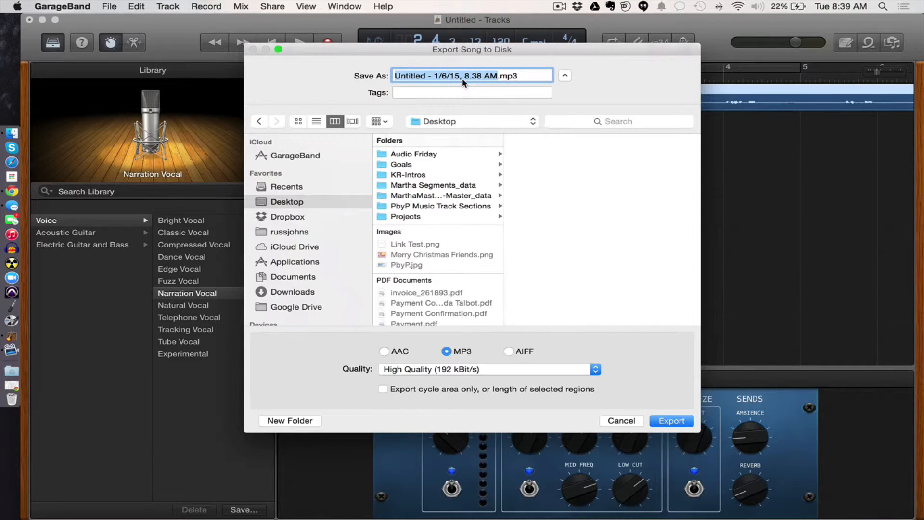
type("Car")
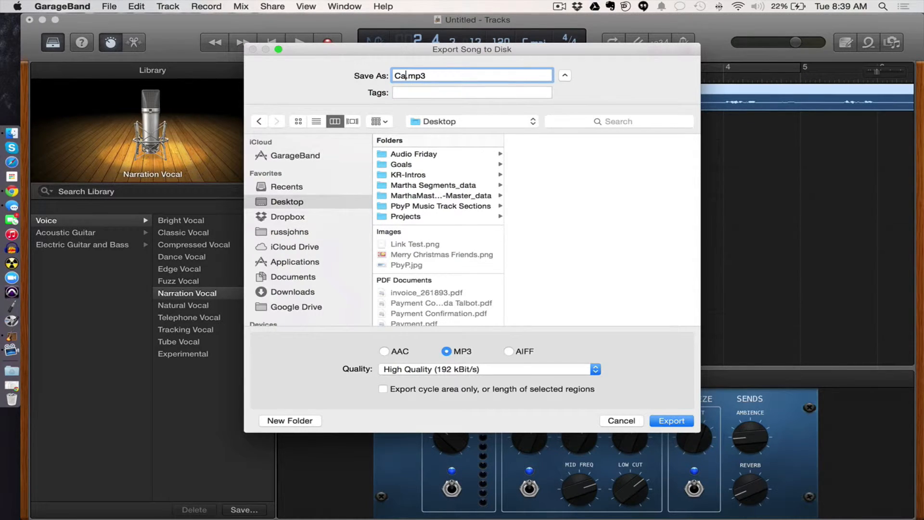
type("y -CinderellaCEO")
left_click(672, 421)
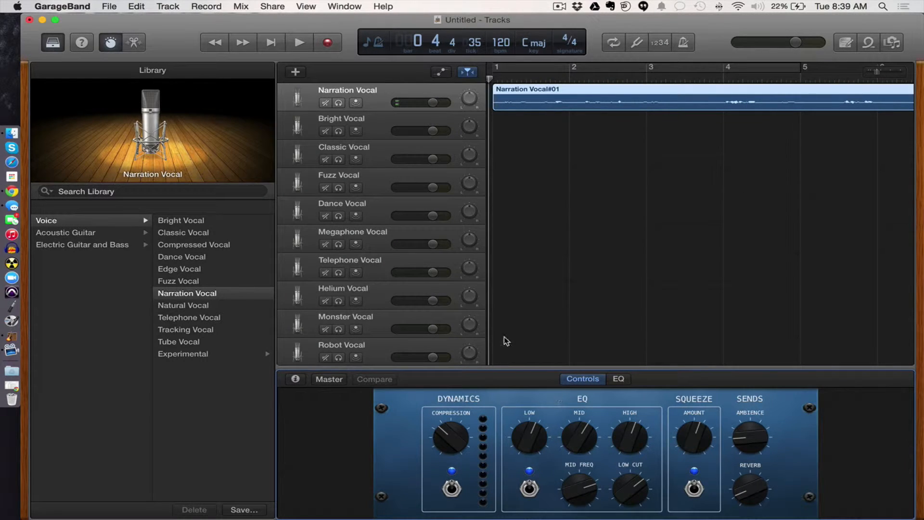
Step: Clear the open windows from the desktop and preview the exported MP3 file there
left_click(43, 21)
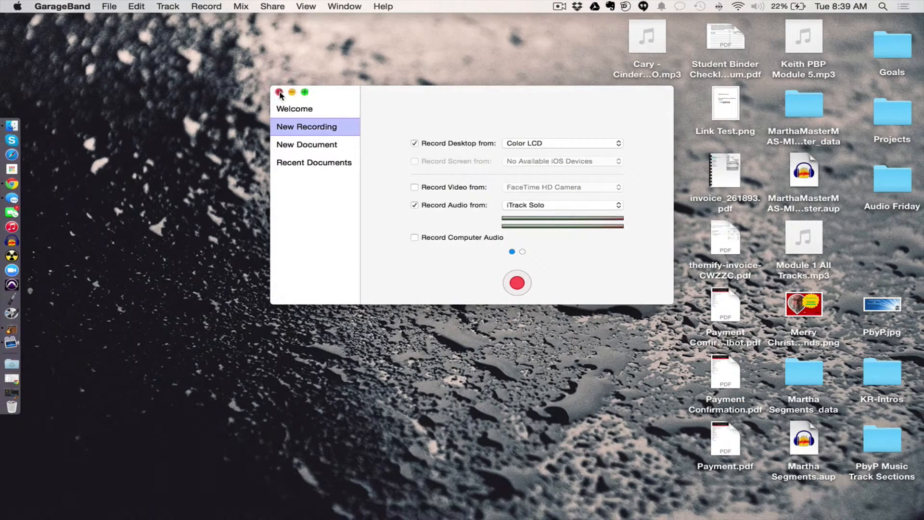
left_click(279, 91)
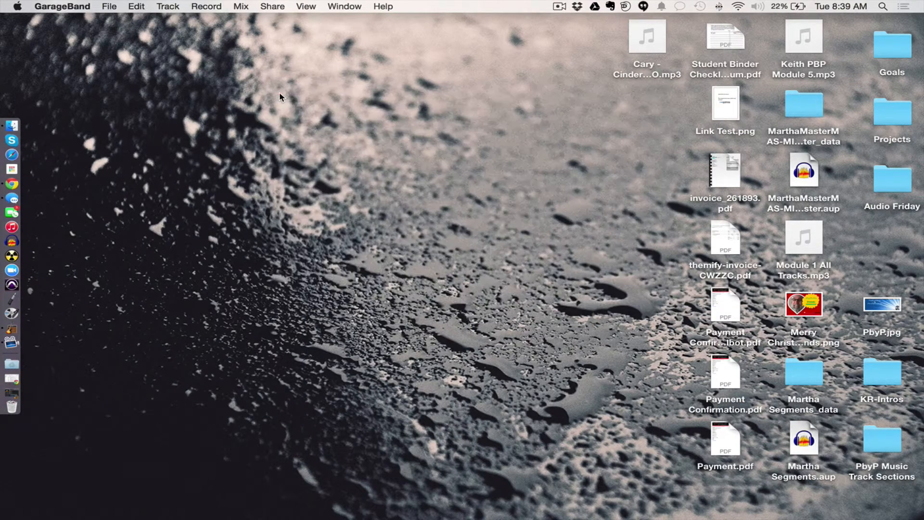
left_click(649, 37)
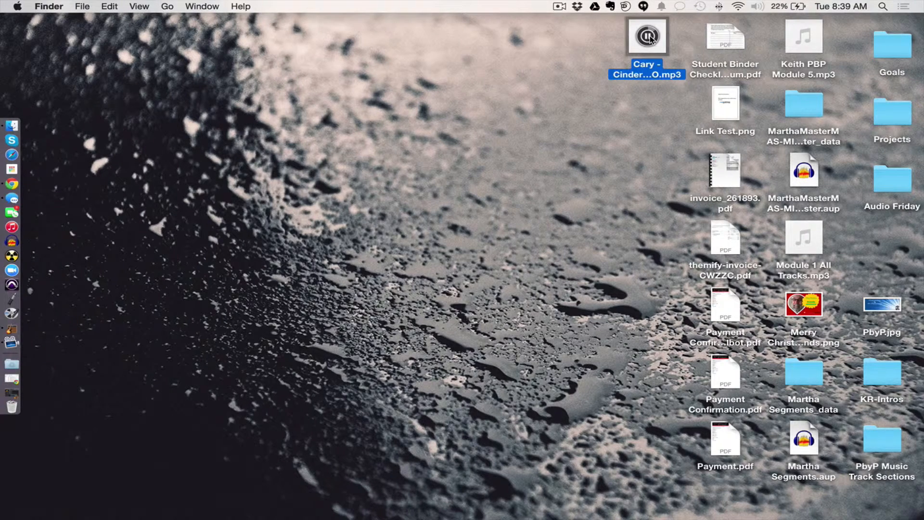
left_click(650, 38)
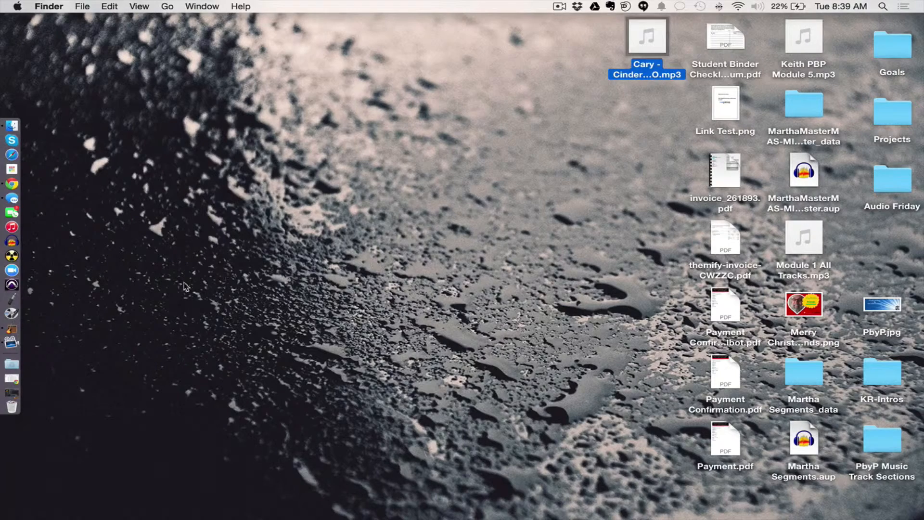
Step: Restore the minimized GarageBand project window and open the Audio/MIDI preferences
left_click(9, 398)
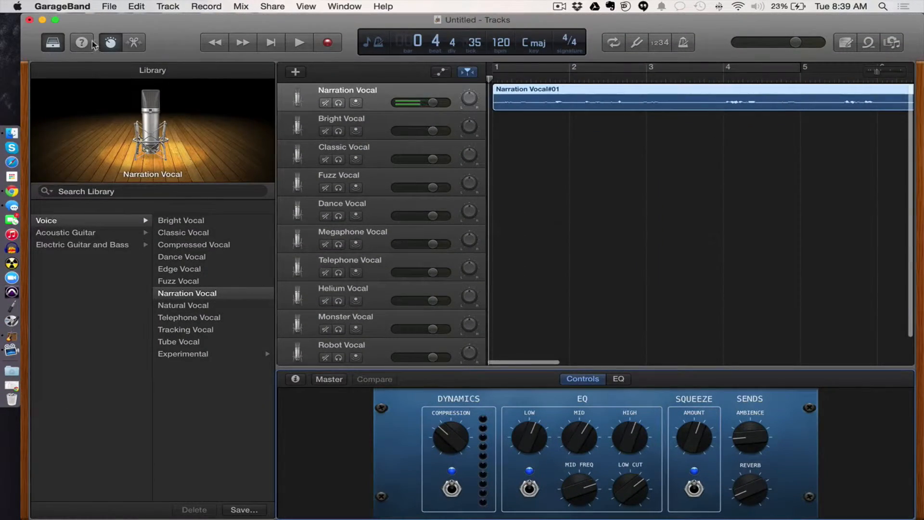
left_click(63, 6)
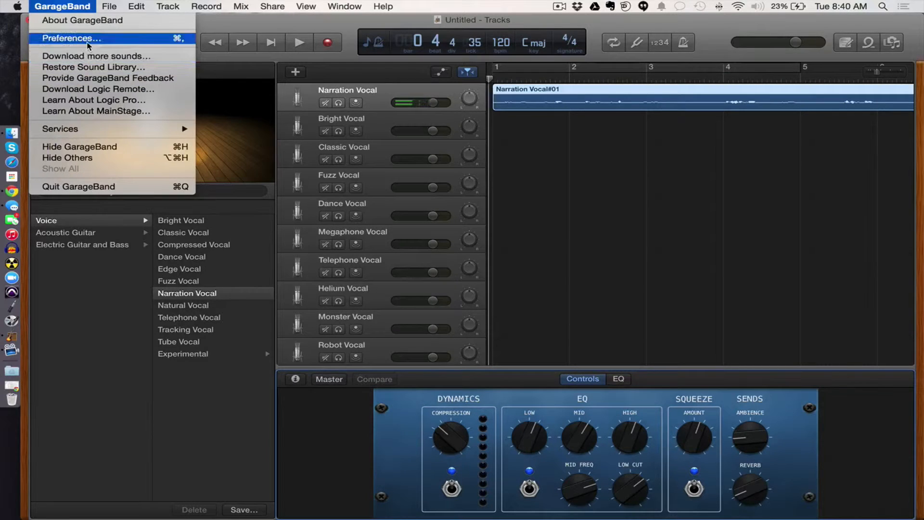
mouse_move(107, 7)
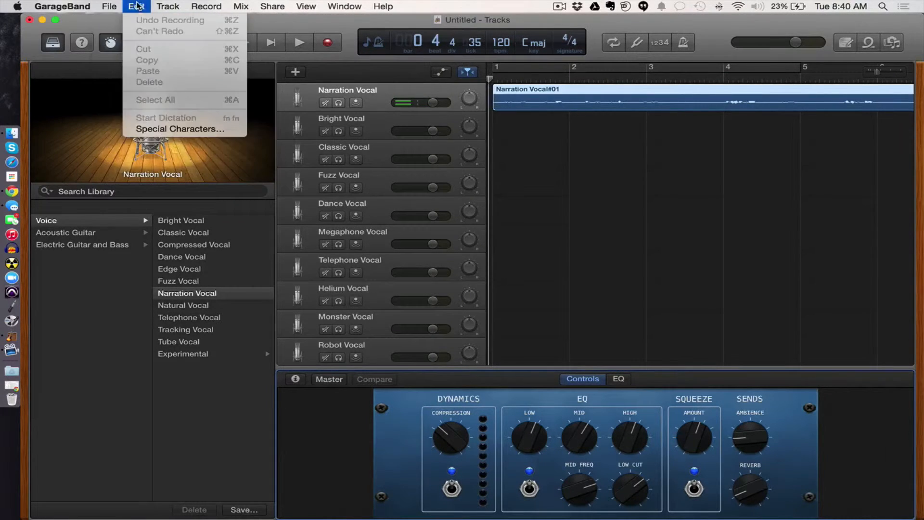
mouse_move(314, 12)
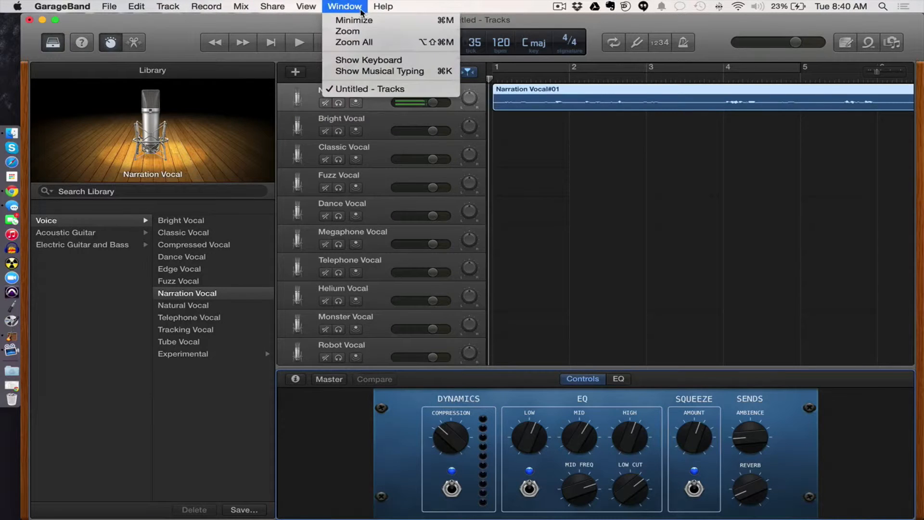
mouse_move(218, 15)
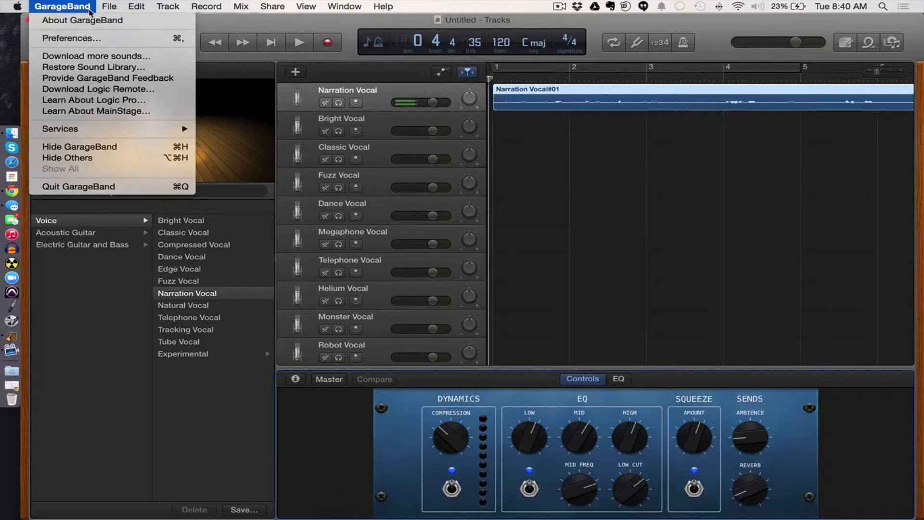
mouse_move(107, 12)
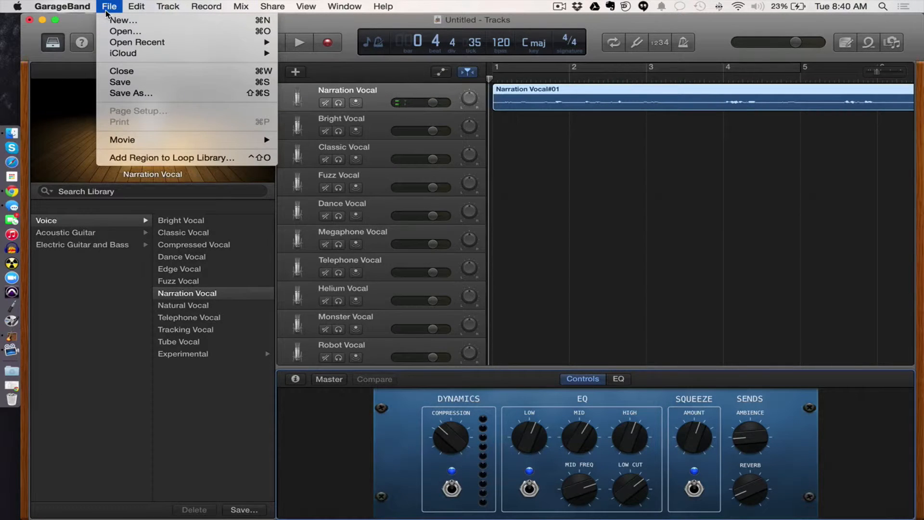
mouse_move(137, 6)
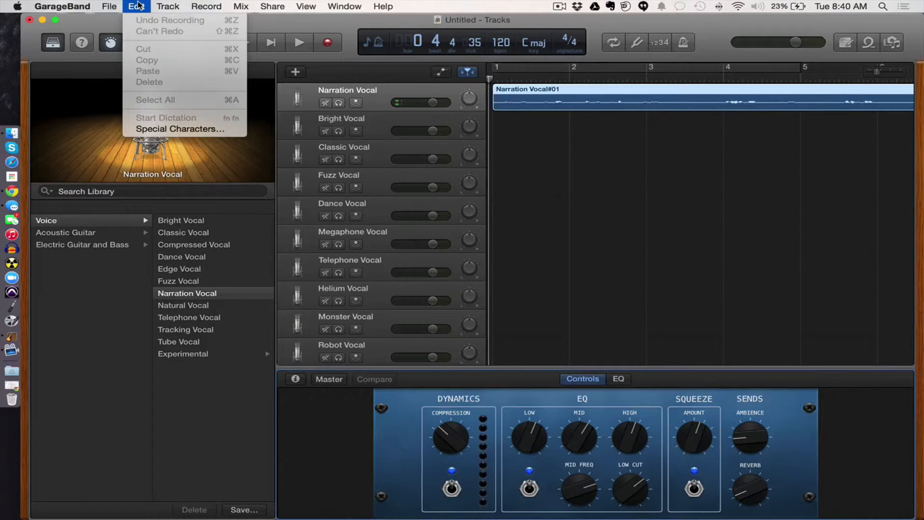
mouse_move(168, 6)
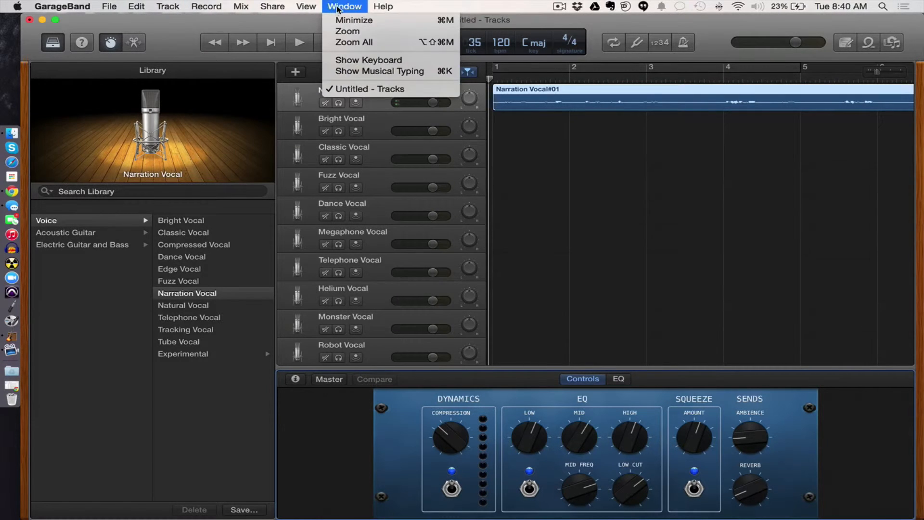
mouse_move(77, 5)
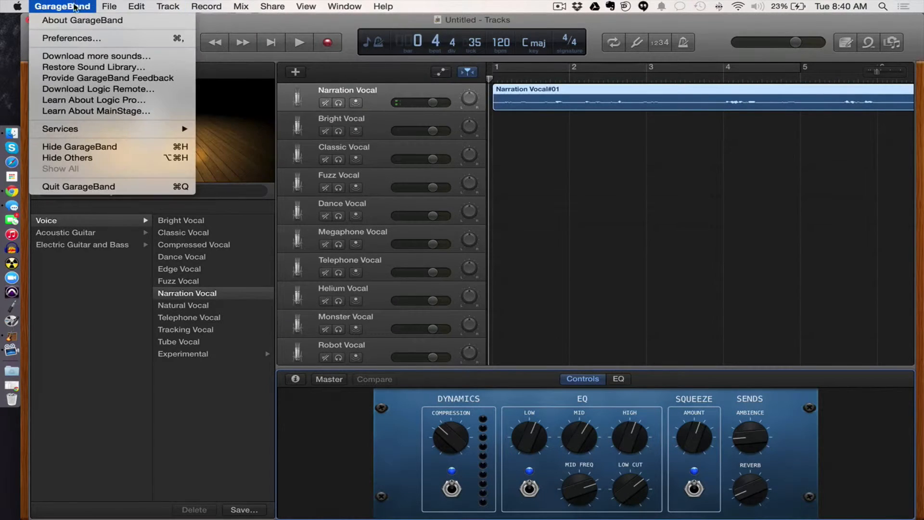
left_click(67, 39)
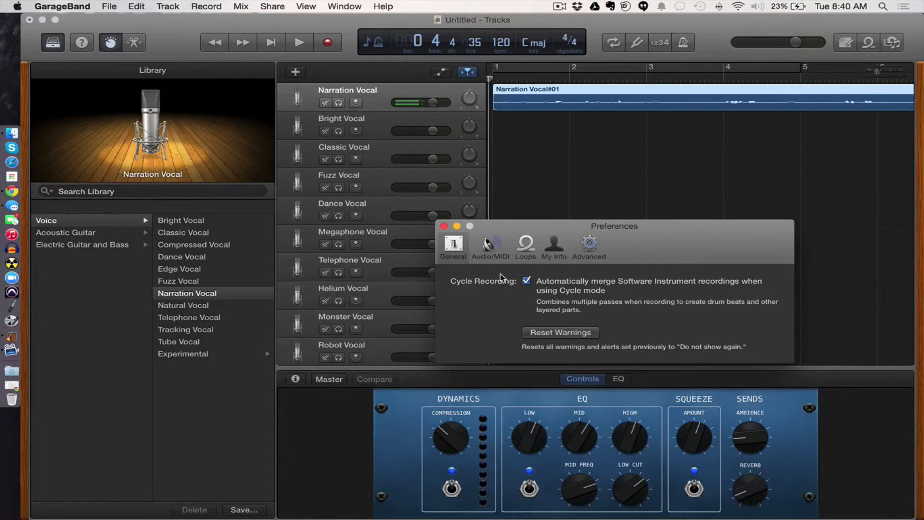
left_click(490, 247)
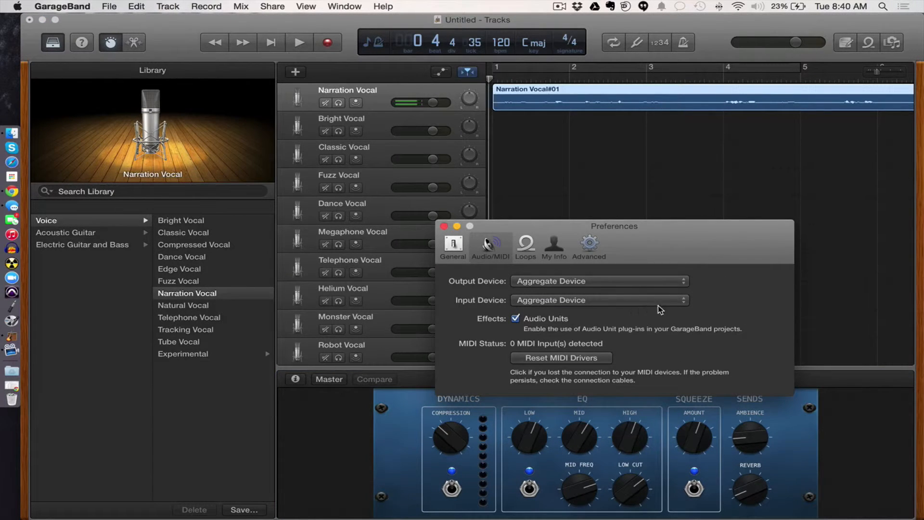
Step: Review the output device choices, keep Aggregate Device selected, and close the preferences
left_click(685, 284)
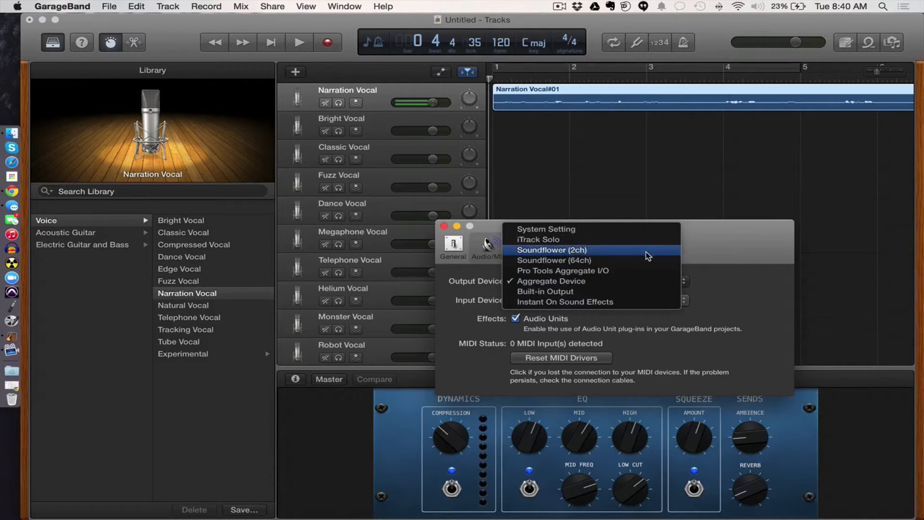
left_click(645, 282)
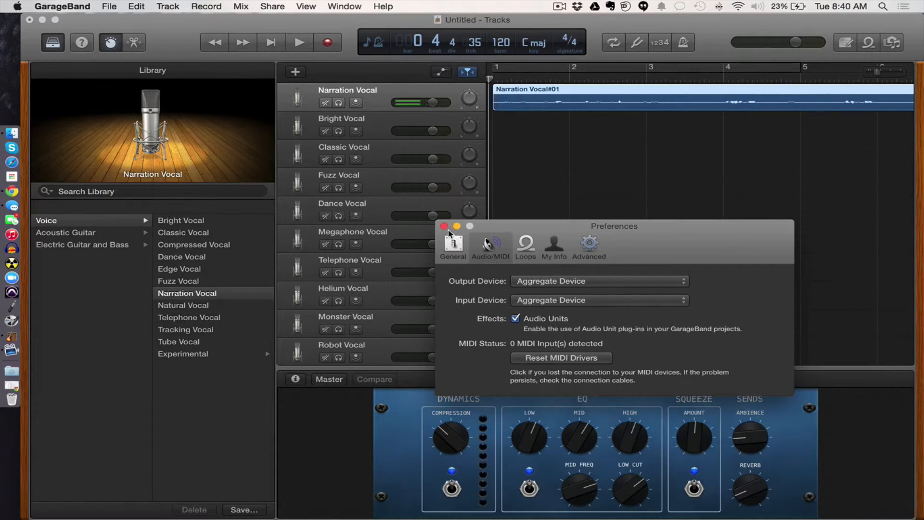
left_click(444, 226)
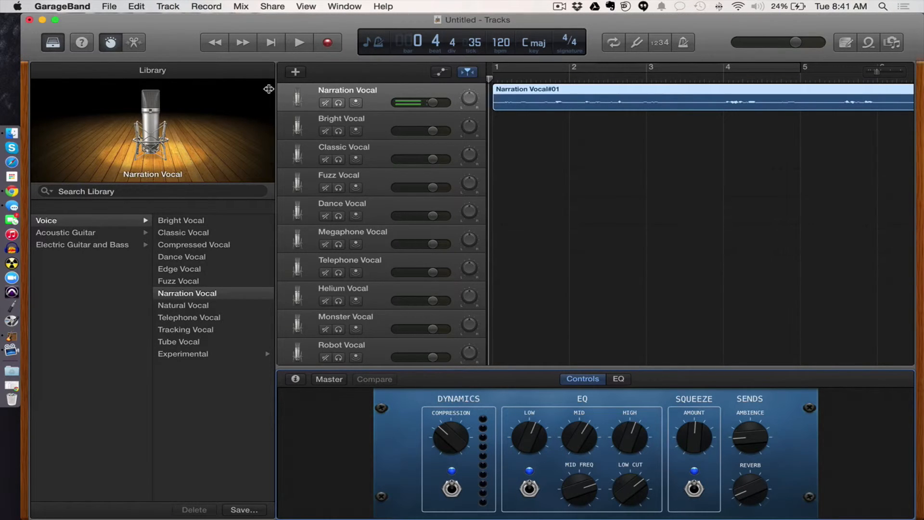
Step: Reopen the Audio/MIDI preferences to check the output and input device settings, and close them again
left_click(17, 6)
mouse_move(47, 7)
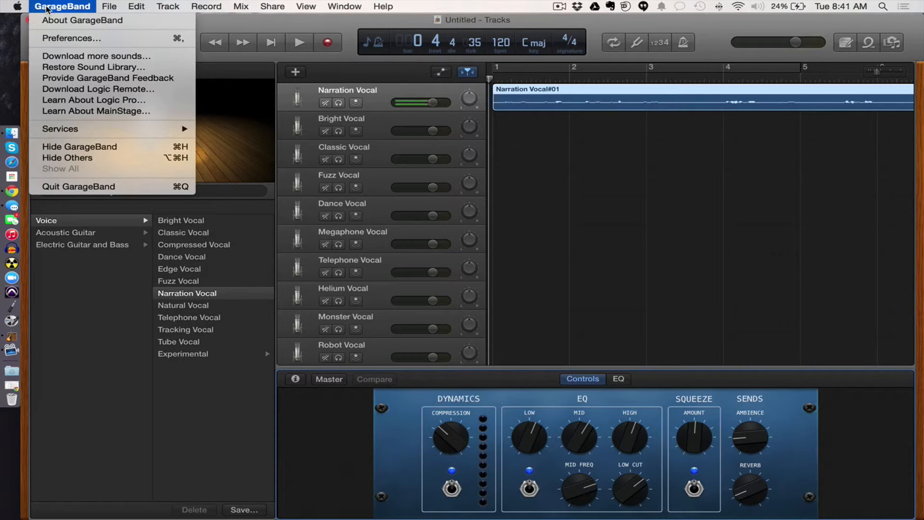
left_click(61, 40)
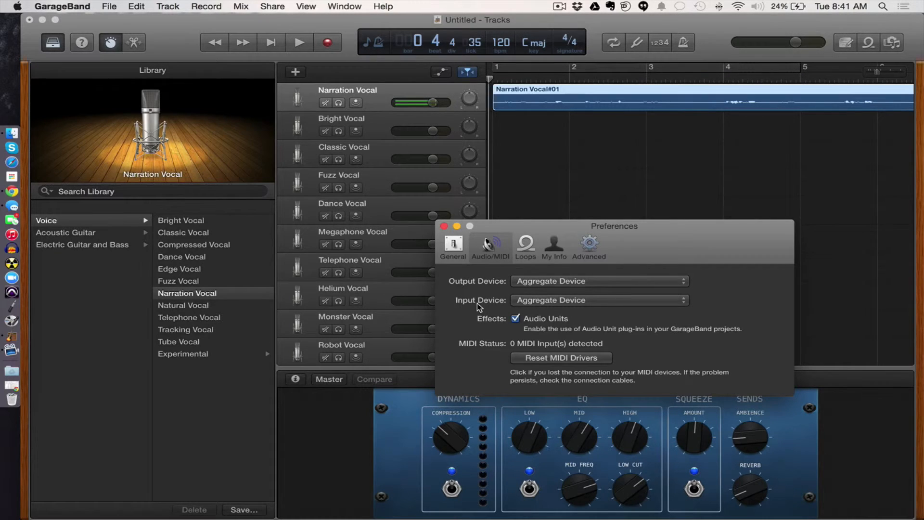
left_click(444, 226)
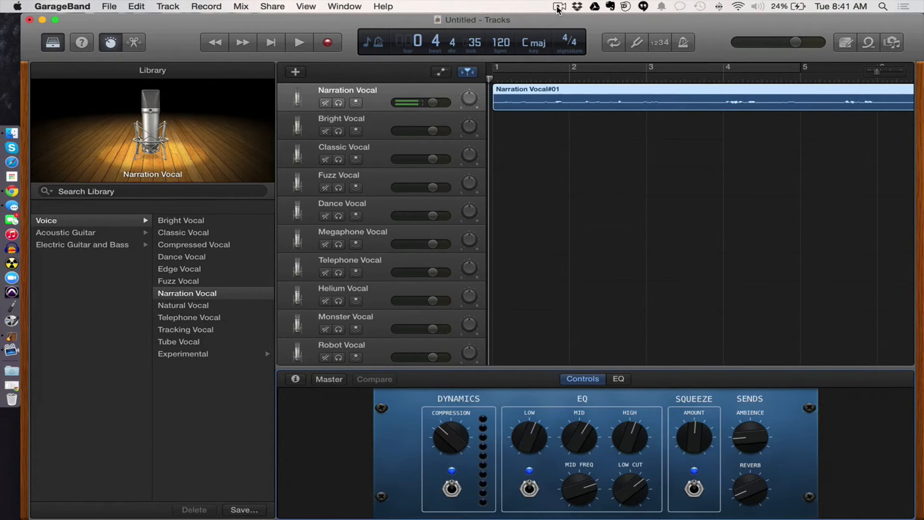
left_click(558, 7)
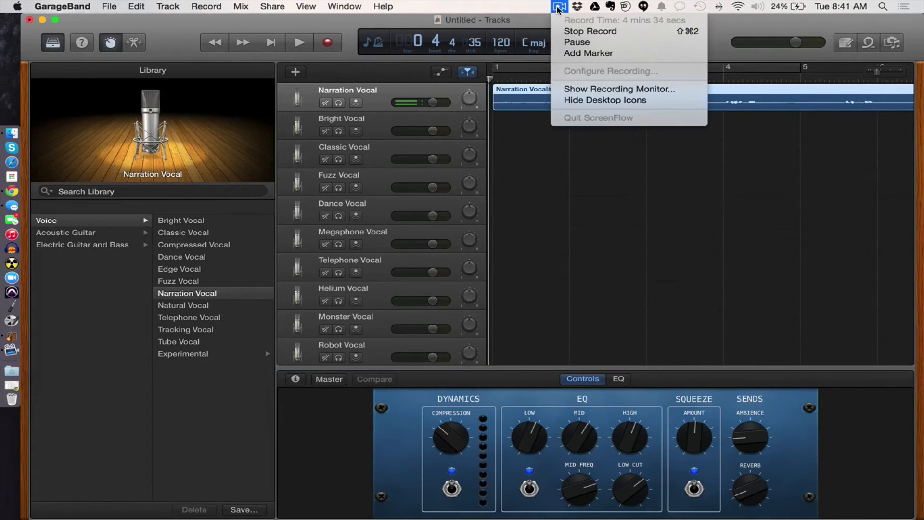
left_click(567, 32)
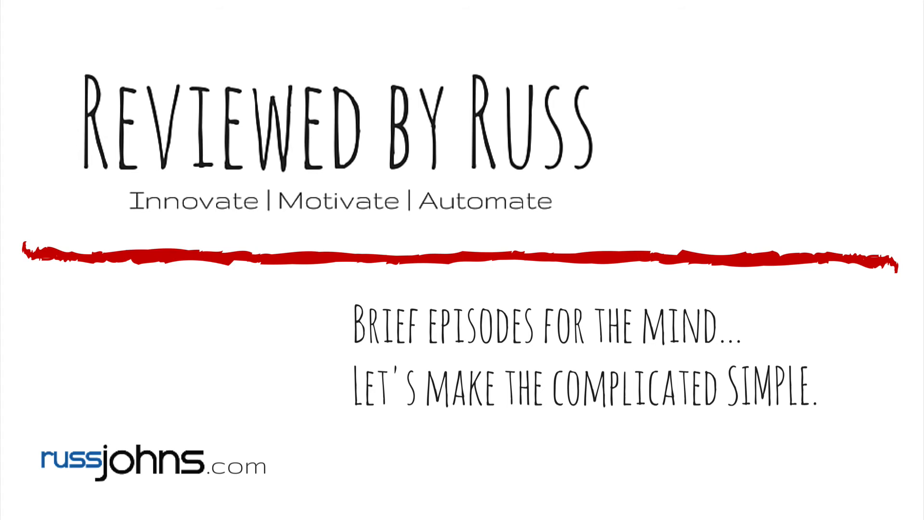